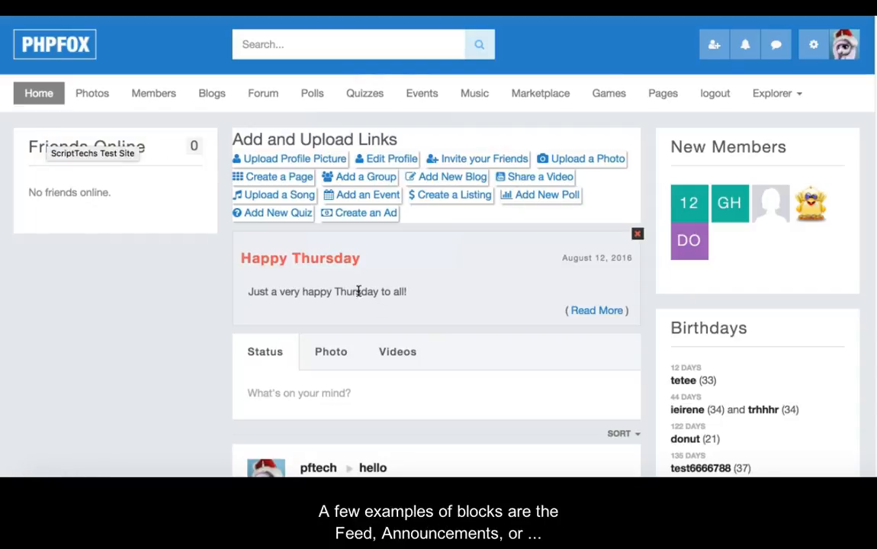
{"action": "scroll", "coordinate": [632, 244], "scroll_direction": "down", "scroll_amount": 1}
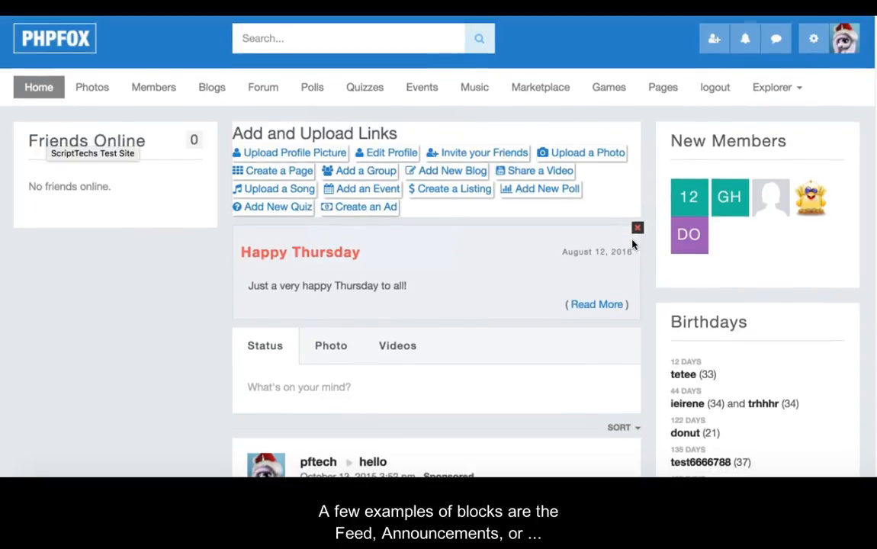
{"action": "scroll", "coordinate": [632, 245], "scroll_direction": "down", "scroll_amount": 1}
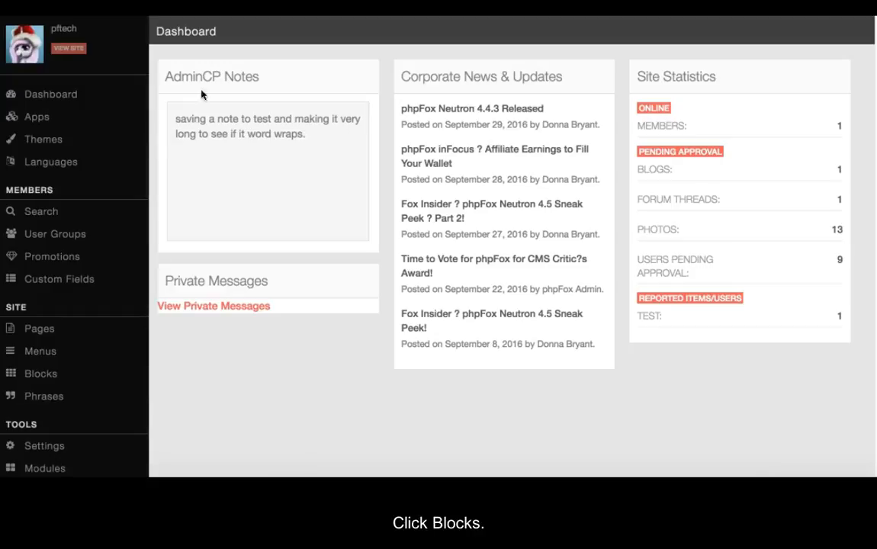
Open the Block Manager and start a new block with the type PHP Block File
{"action": "left_click", "coordinate": [42, 378]}
{"action": "left_click", "coordinate": [42, 377]}
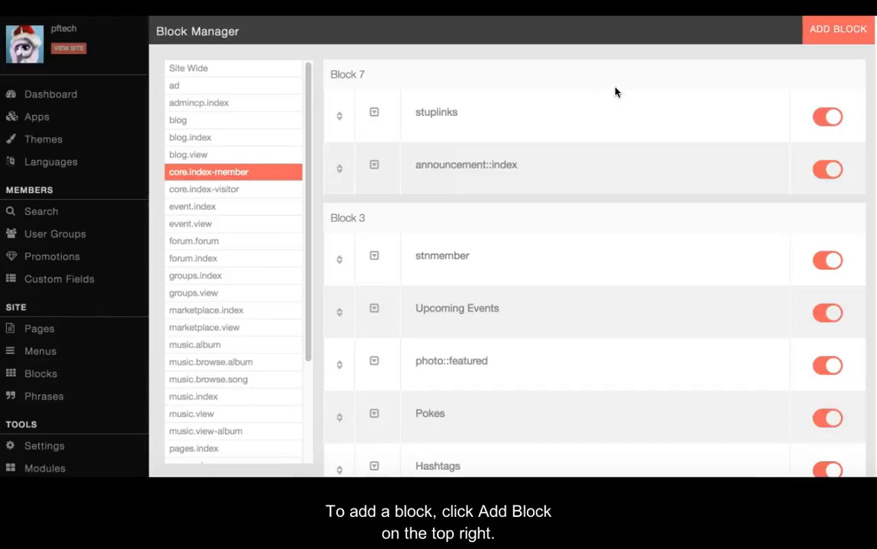
{"action": "left_click", "coordinate": [836, 35]}
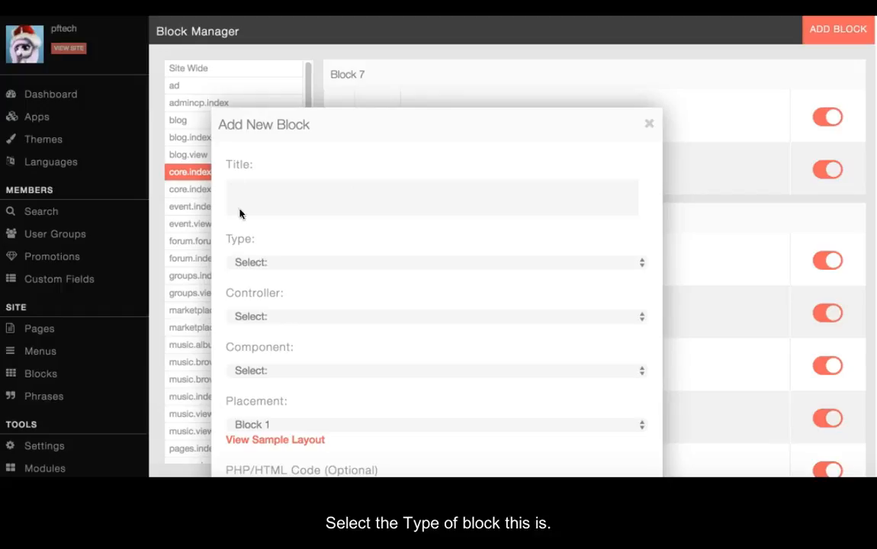
{"action": "left_click", "coordinate": [263, 264]}
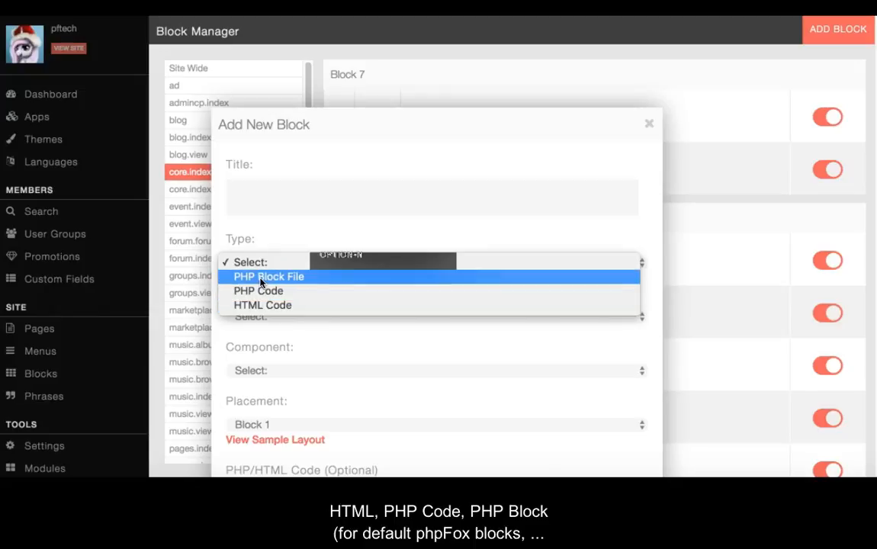
{"action": "left_click", "coordinate": [374, 280]}
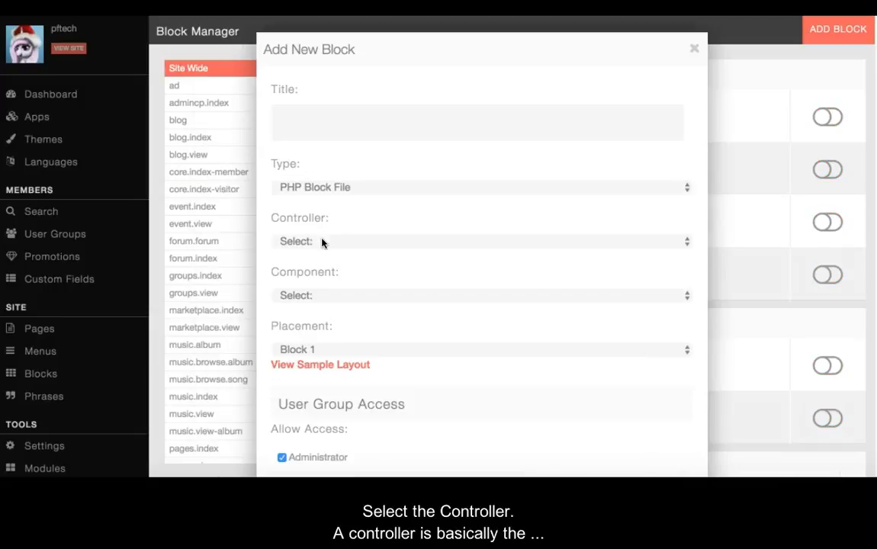
Set the new block's controller to blog.index
{"action": "left_click", "coordinate": [321, 242]}
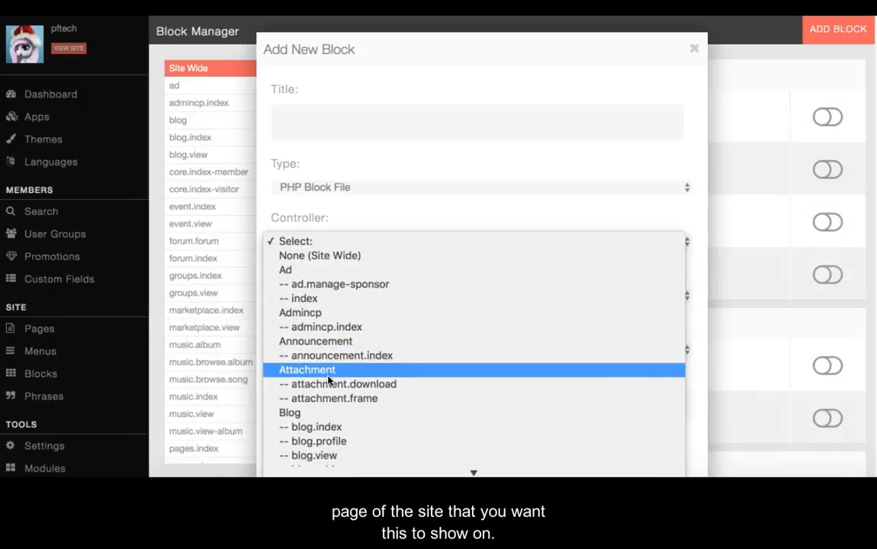
{"action": "scroll", "coordinate": [350, 358], "scroll_direction": "down", "scroll_amount": 5}
{"action": "scroll", "coordinate": [369, 358], "scroll_direction": "down", "scroll_amount": 3}
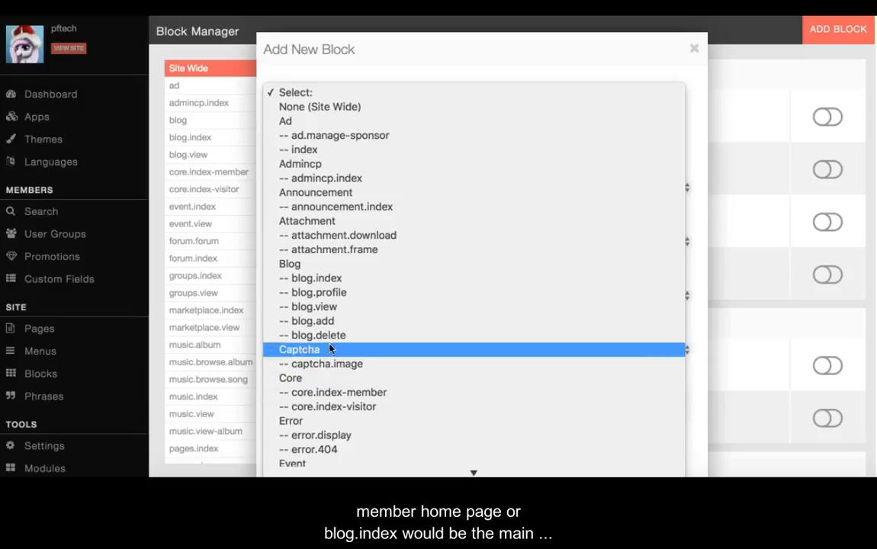
{"action": "left_click", "coordinate": [347, 278]}
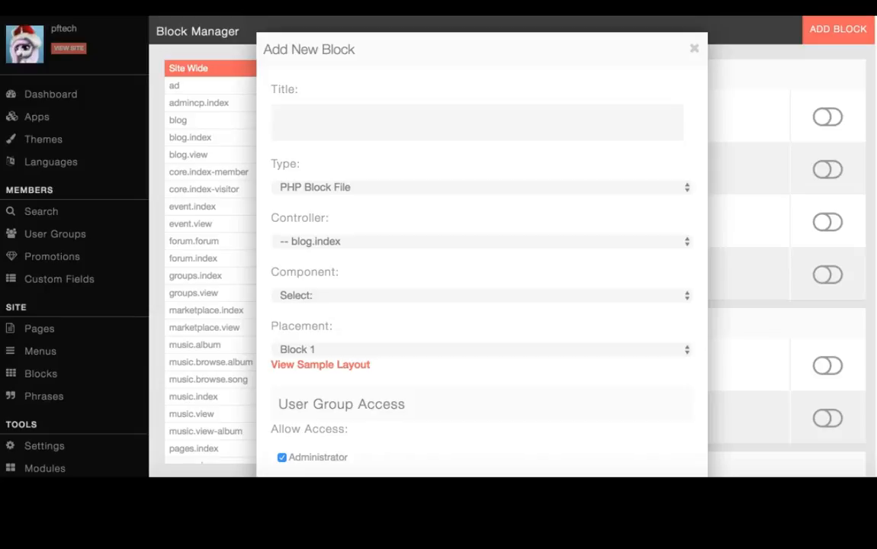
Set the new block's component to the featured entry of the Photo group
{"action": "left_click", "coordinate": [342, 298]}
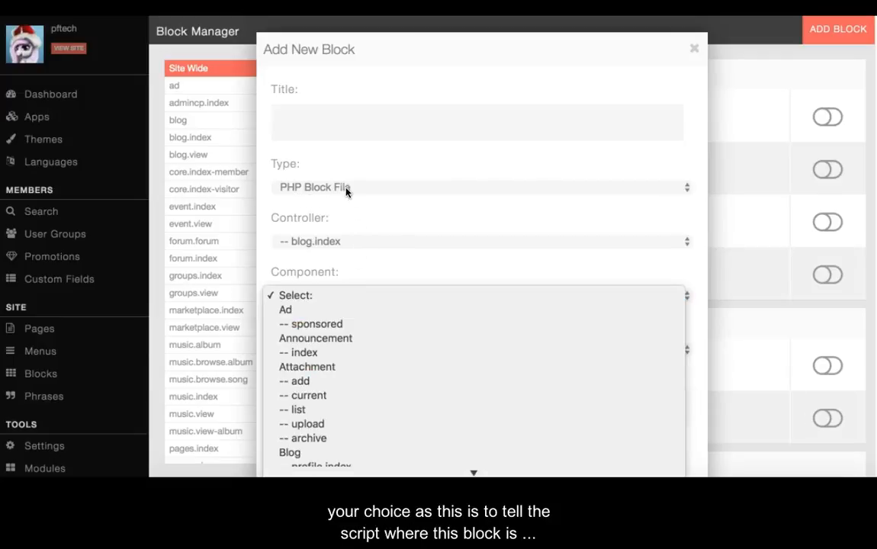
{"action": "scroll", "coordinate": [396, 345], "scroll_direction": "down", "scroll_amount": 5}
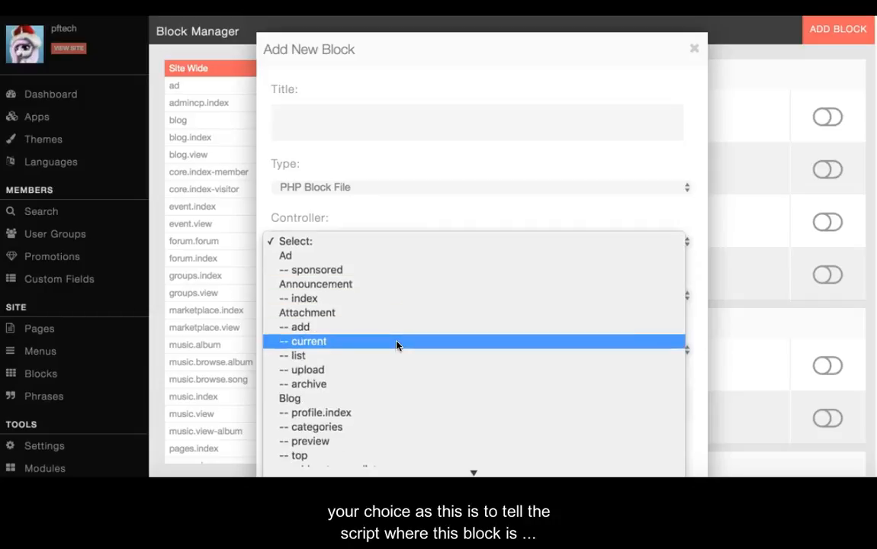
{"action": "scroll", "coordinate": [396, 346], "scroll_direction": "down", "scroll_amount": 4}
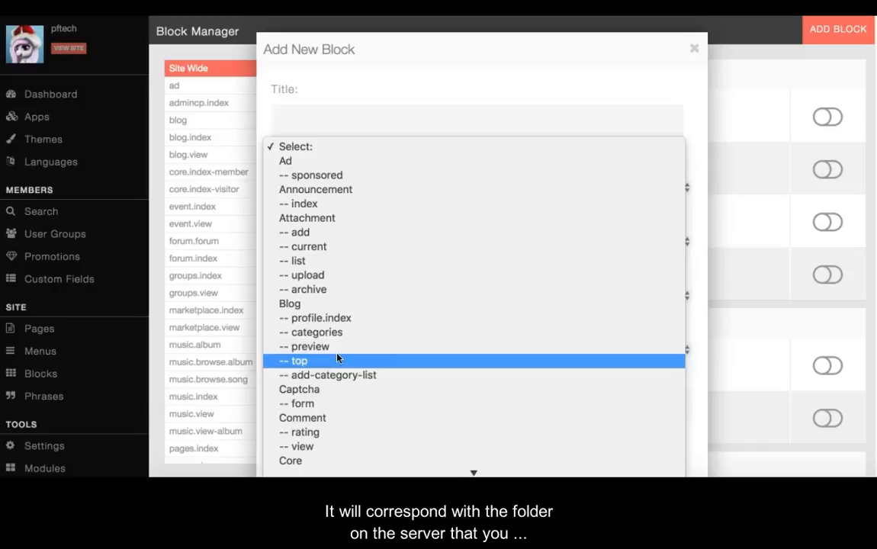
{"action": "scroll", "coordinate": [344, 355], "scroll_direction": "down", "scroll_amount": 3}
{"action": "scroll", "coordinate": [362, 349], "scroll_direction": "down", "scroll_amount": 15}
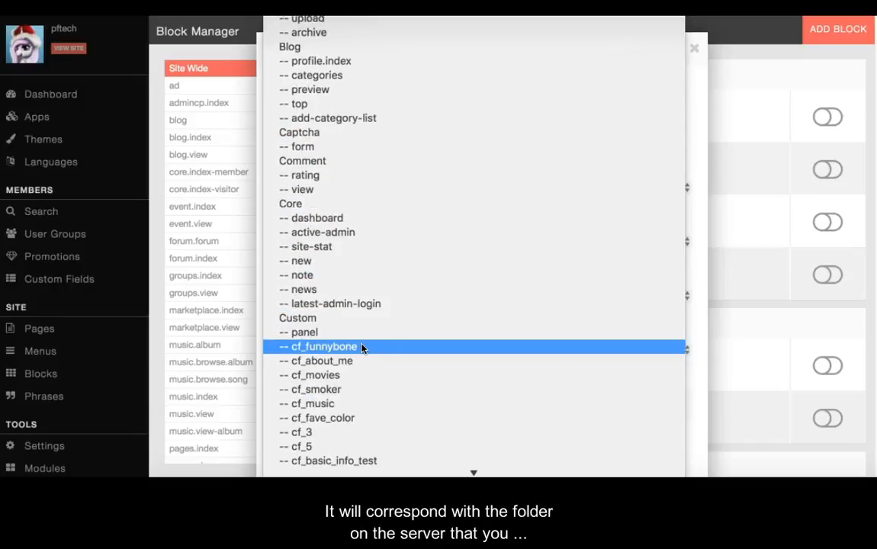
{"action": "scroll", "coordinate": [368, 345], "scroll_direction": "down", "scroll_amount": 15}
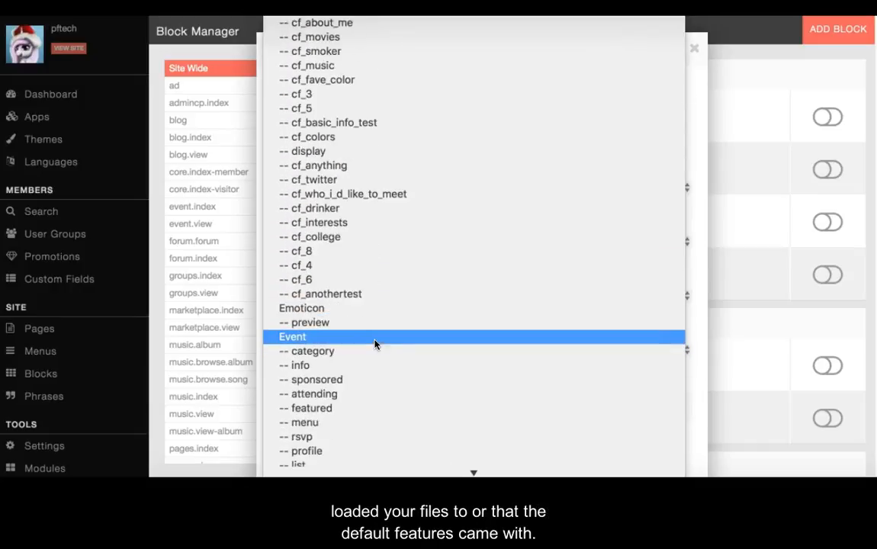
{"action": "scroll", "coordinate": [374, 345], "scroll_direction": "down", "scroll_amount": 12}
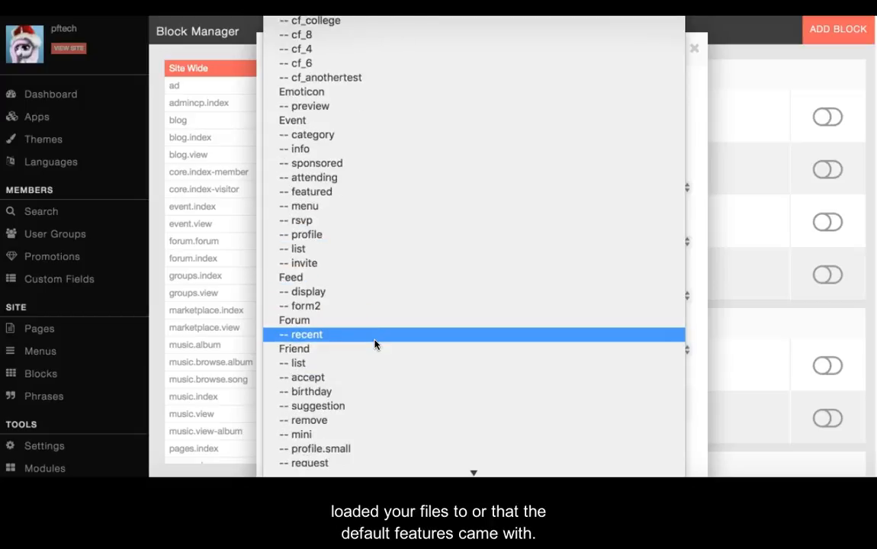
{"action": "scroll", "coordinate": [374, 345], "scroll_direction": "down", "scroll_amount": 12}
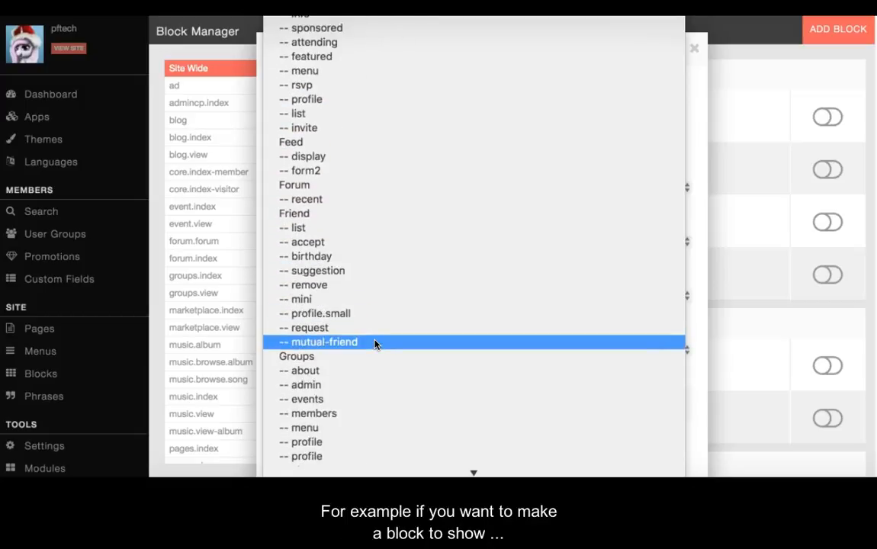
{"action": "scroll", "coordinate": [374, 345], "scroll_direction": "down", "scroll_amount": 20}
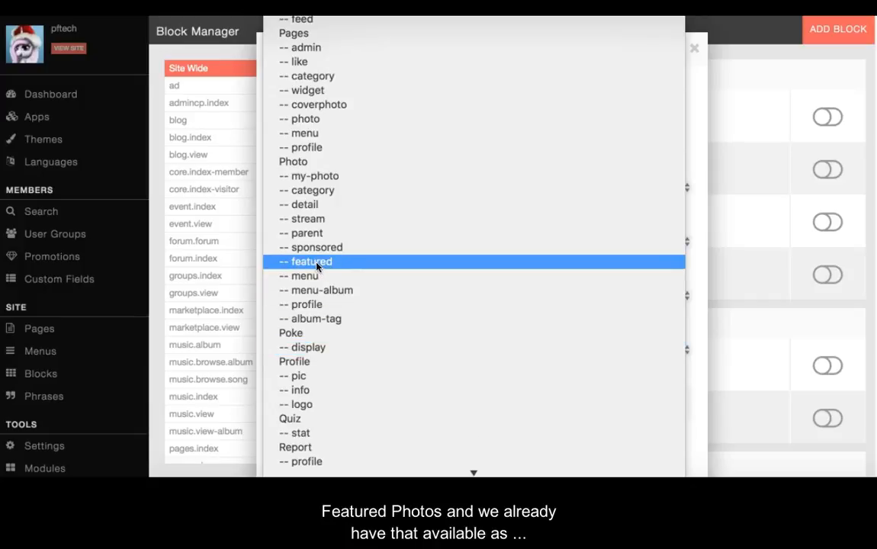
{"action": "left_click", "coordinate": [313, 266]}
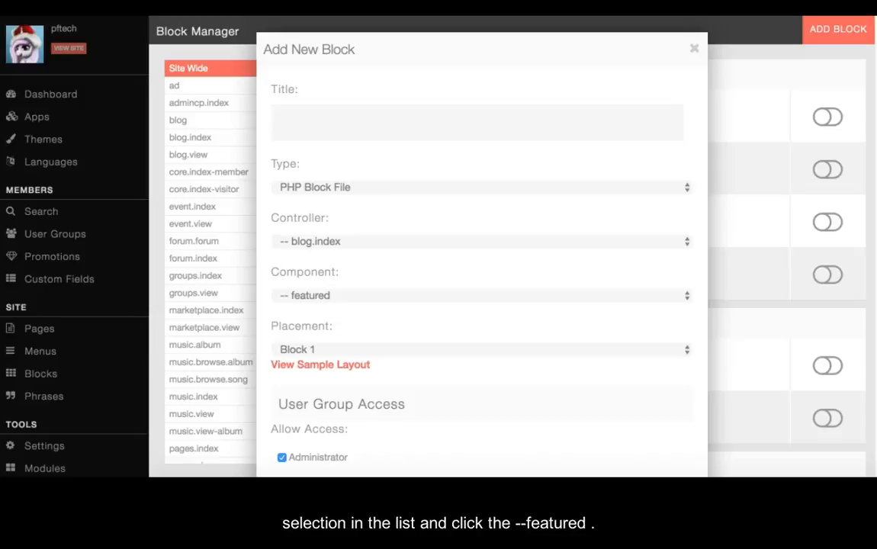
{"action": "left_click", "coordinate": [351, 295]}
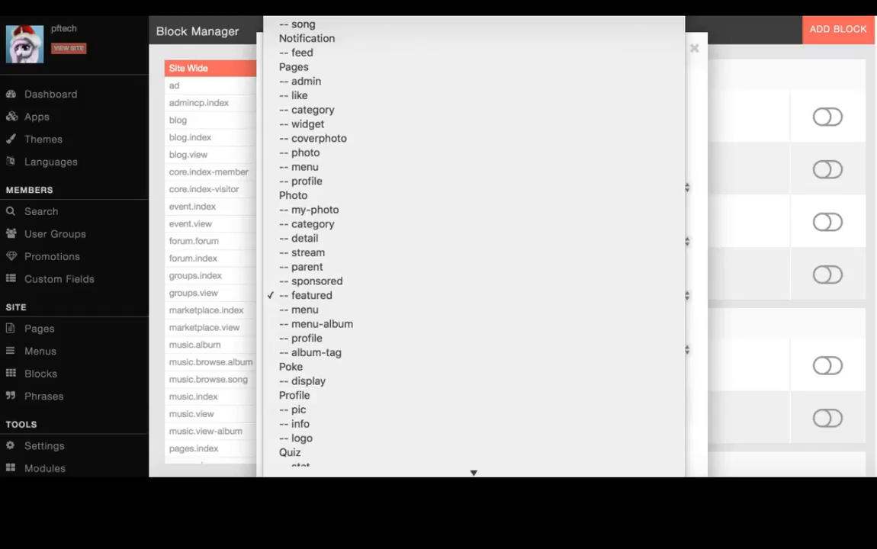
{"action": "left_click", "coordinate": [177, 27]}
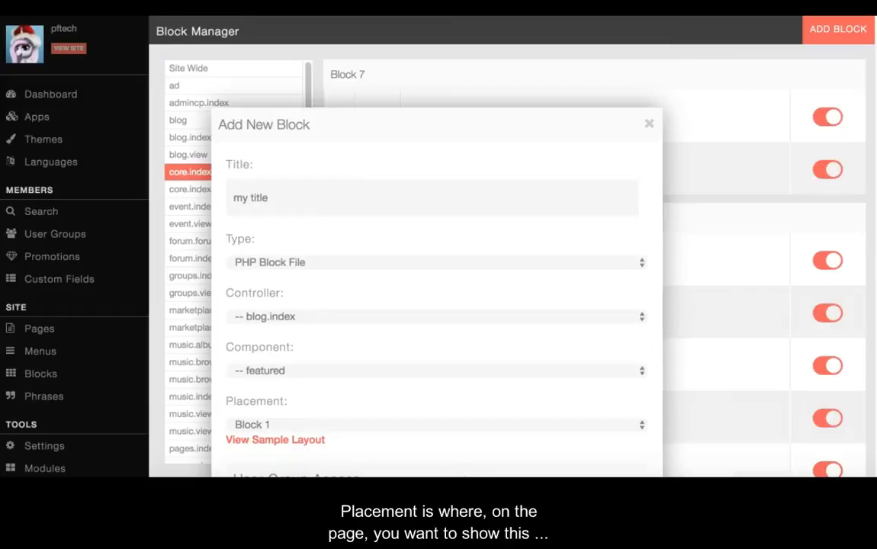
Set the new block's placement to Block 9 by choosing that position in the sample layout
{"action": "scroll", "coordinate": [557, 299], "scroll_direction": "down", "scroll_amount": 2}
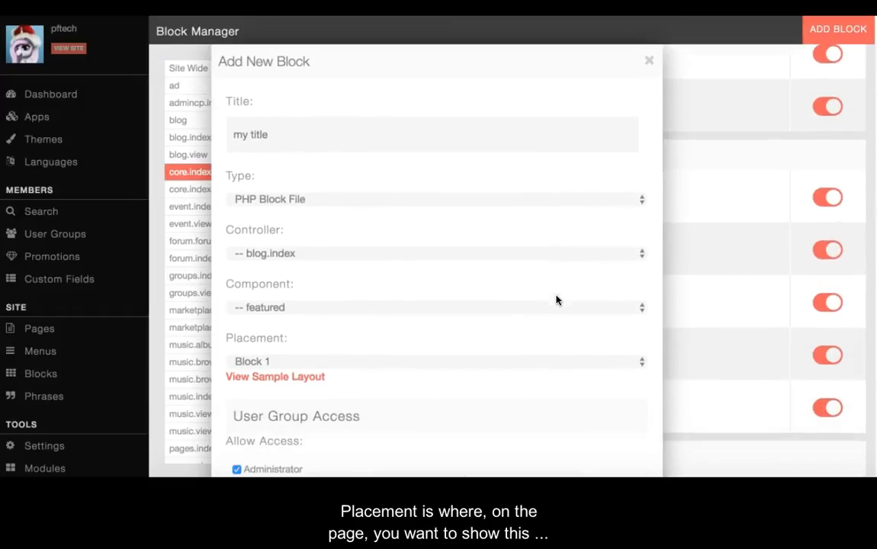
{"action": "left_click", "coordinate": [344, 364]}
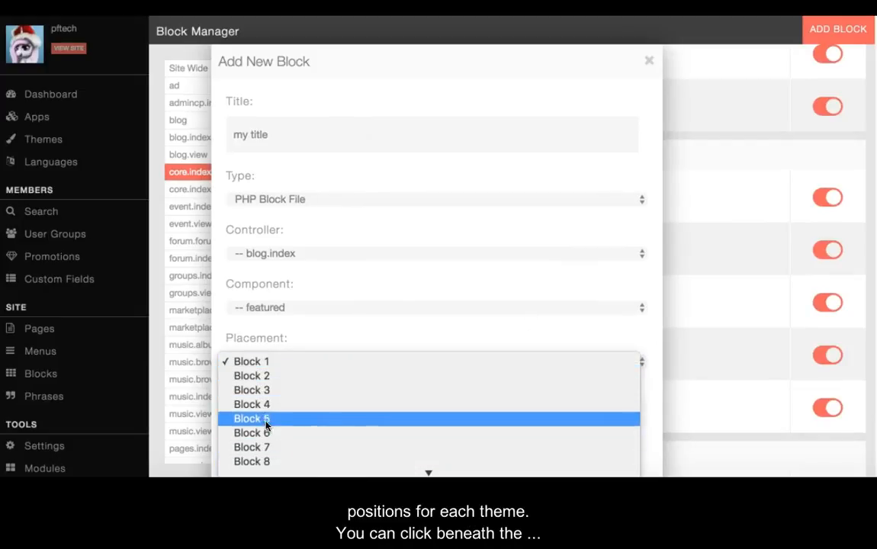
{"action": "left_click", "coordinate": [372, 327]}
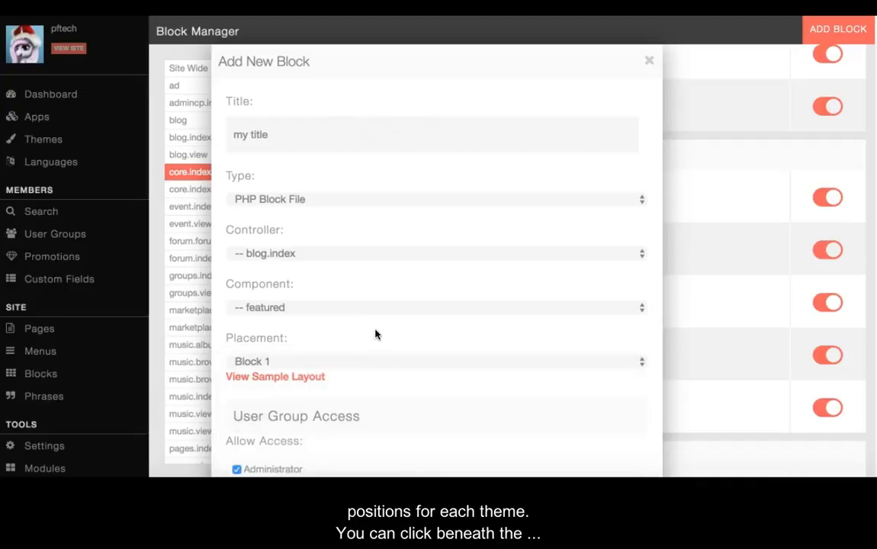
{"action": "left_click", "coordinate": [304, 381]}
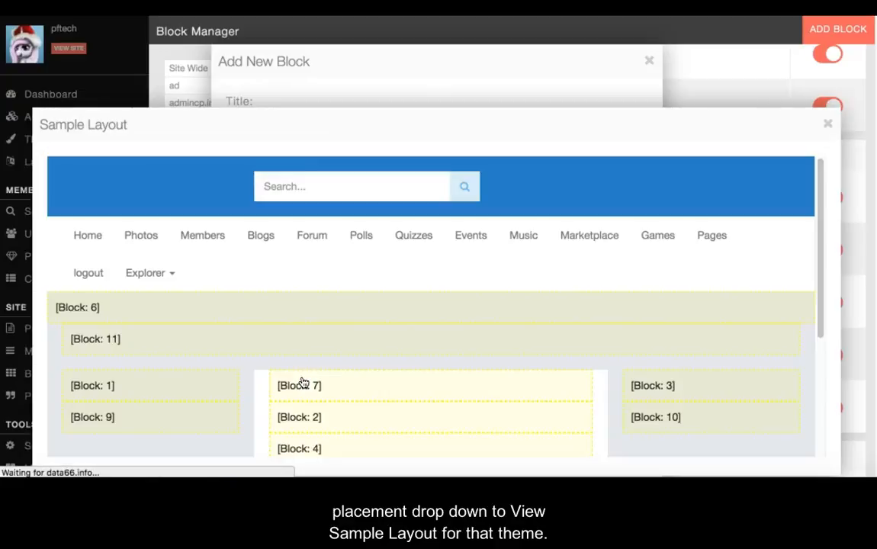
{"action": "scroll", "coordinate": [300, 375], "scroll_direction": "down", "scroll_amount": 3}
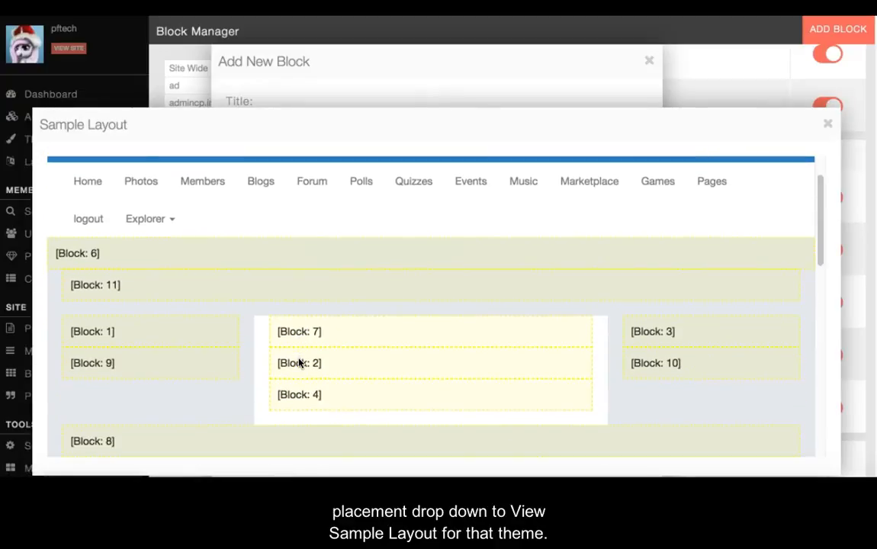
{"action": "scroll", "coordinate": [300, 364], "scroll_direction": "down", "scroll_amount": 3}
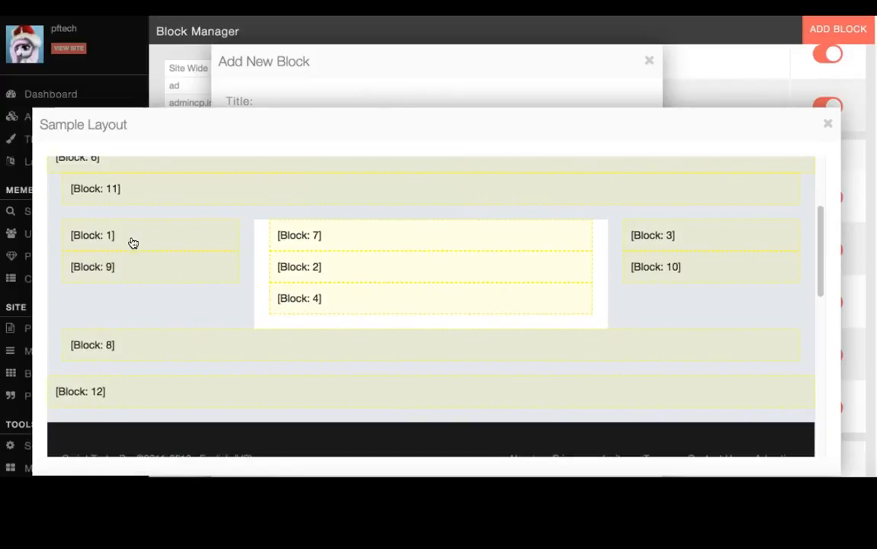
{"action": "left_click", "coordinate": [95, 273]}
{"action": "scroll", "coordinate": [327, 328], "scroll_direction": "down", "scroll_amount": 3}
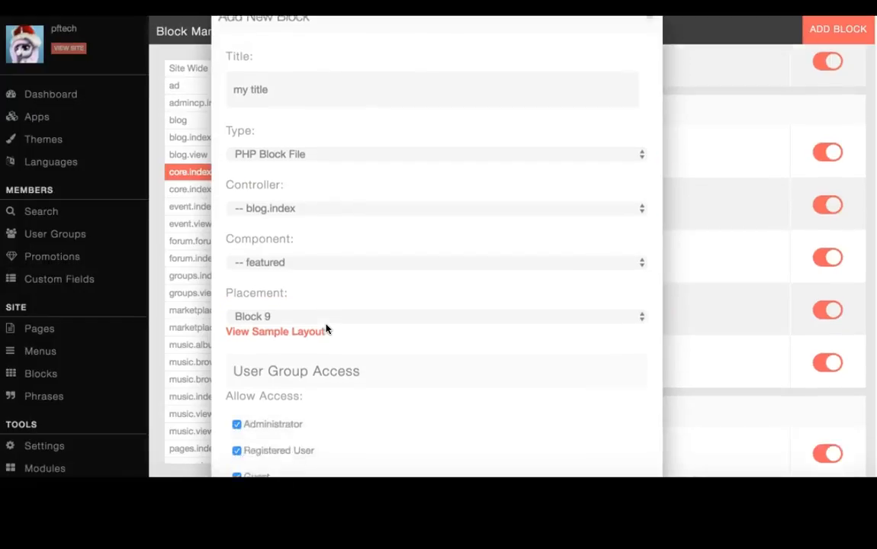
Change the new block's type to HTML Code and go through the form to the user group access options
{"action": "scroll", "coordinate": [327, 329], "scroll_direction": "up", "scroll_amount": 3}
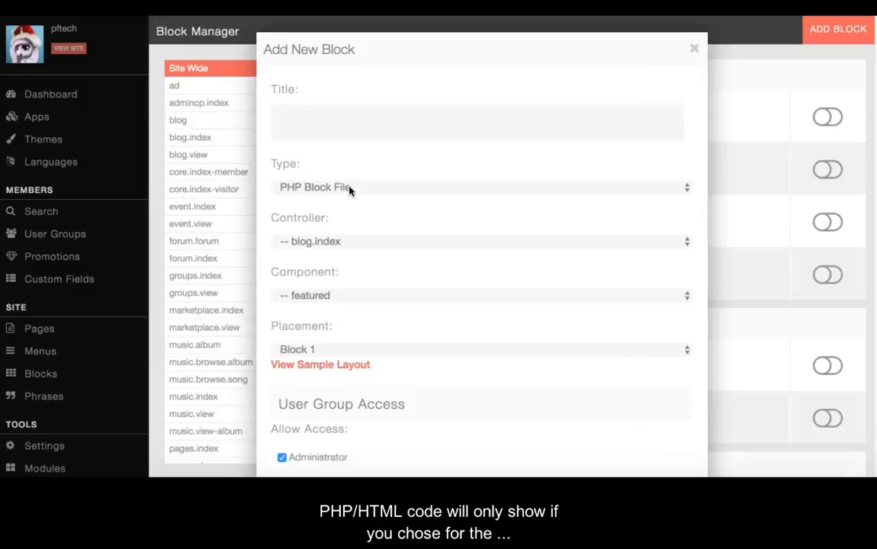
{"action": "left_click", "coordinate": [350, 189]}
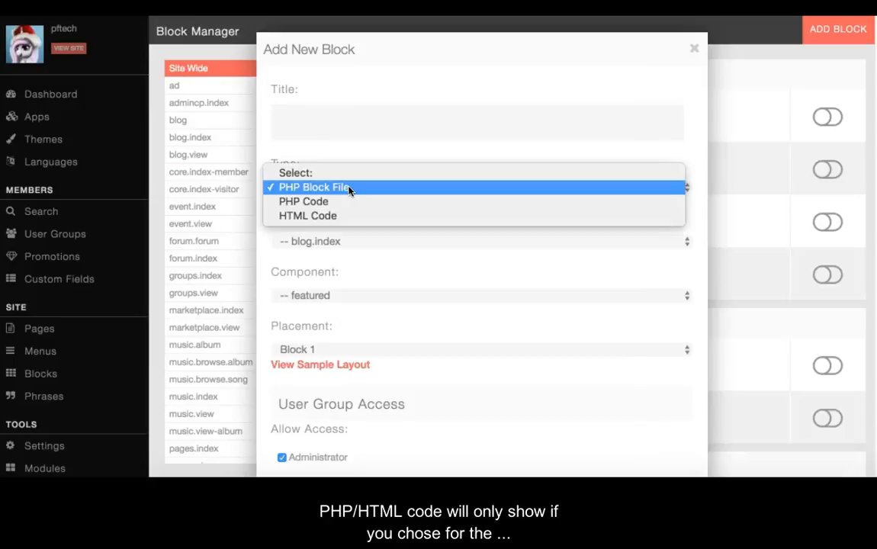
{"action": "left_click", "coordinate": [320, 216]}
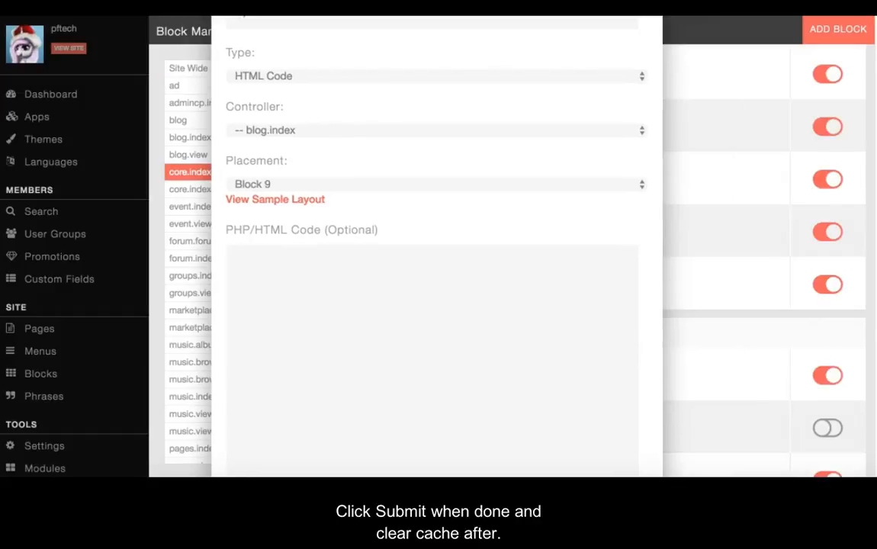
{"action": "scroll", "coordinate": [255, 217], "scroll_direction": "down", "scroll_amount": 7}
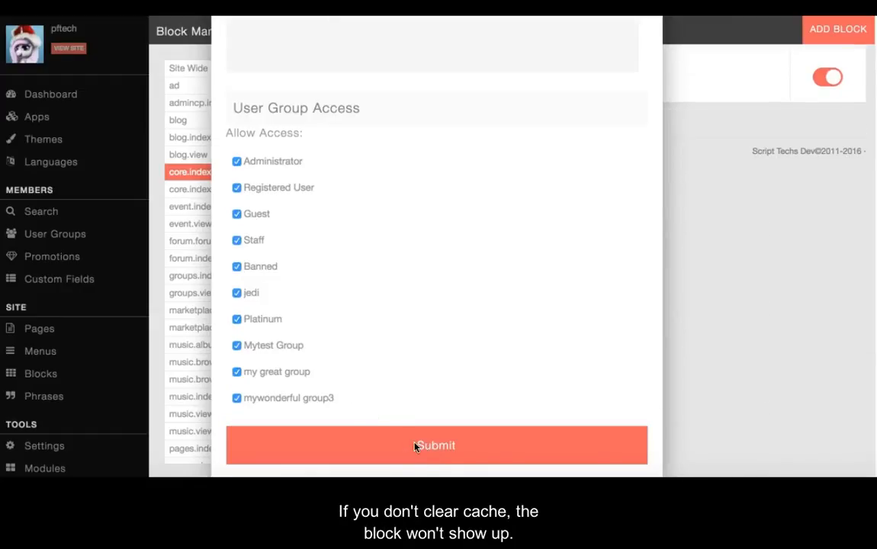
Open the Cache Manager in the maintenance tools and clear the site's cache
{"action": "scroll", "coordinate": [46, 352], "scroll_direction": "down", "scroll_amount": 4}
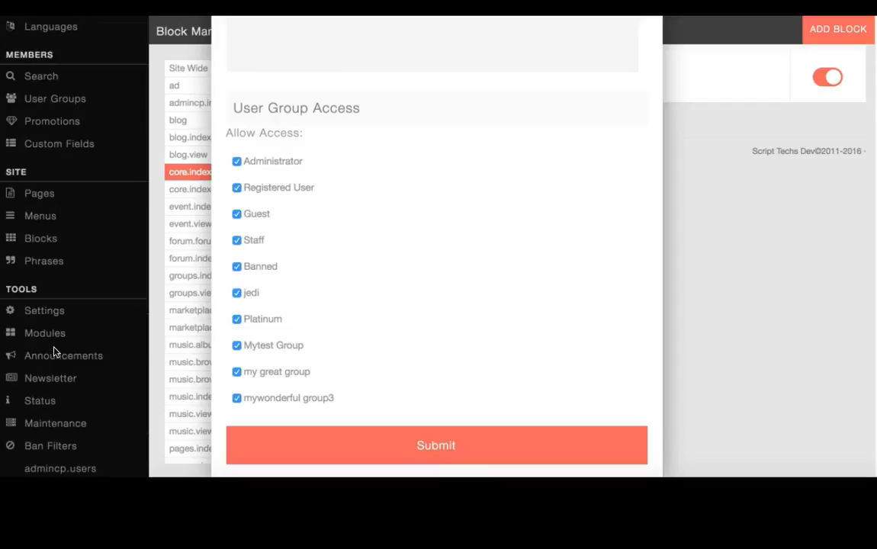
{"action": "left_click", "coordinate": [49, 430]}
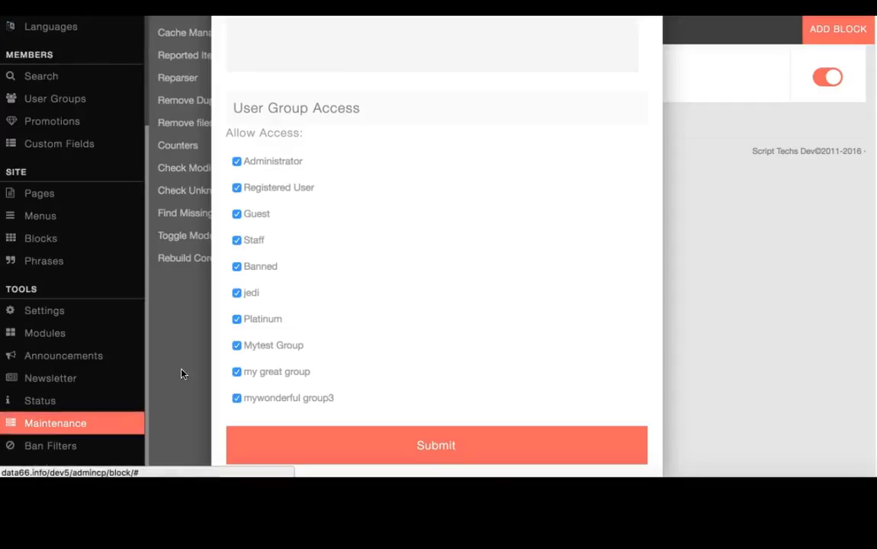
{"action": "left_click", "coordinate": [178, 38]}
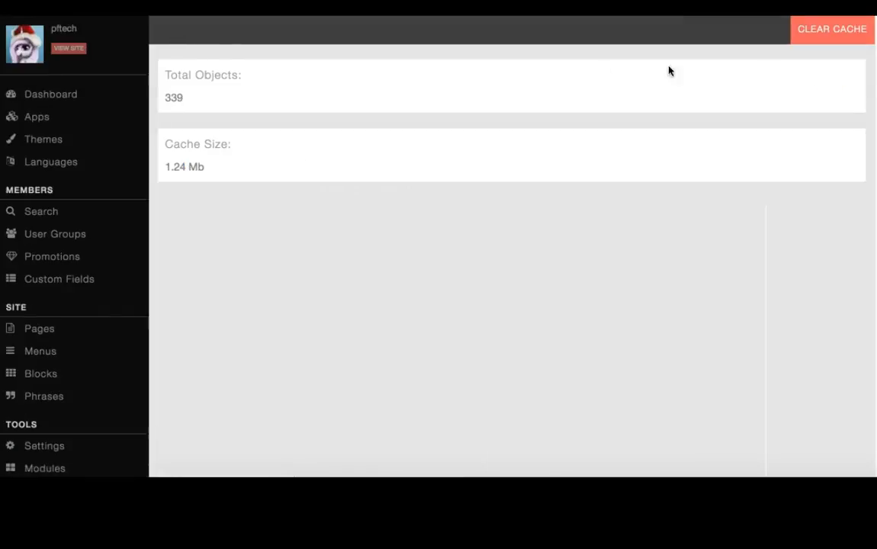
{"action": "left_click", "coordinate": [815, 34]}
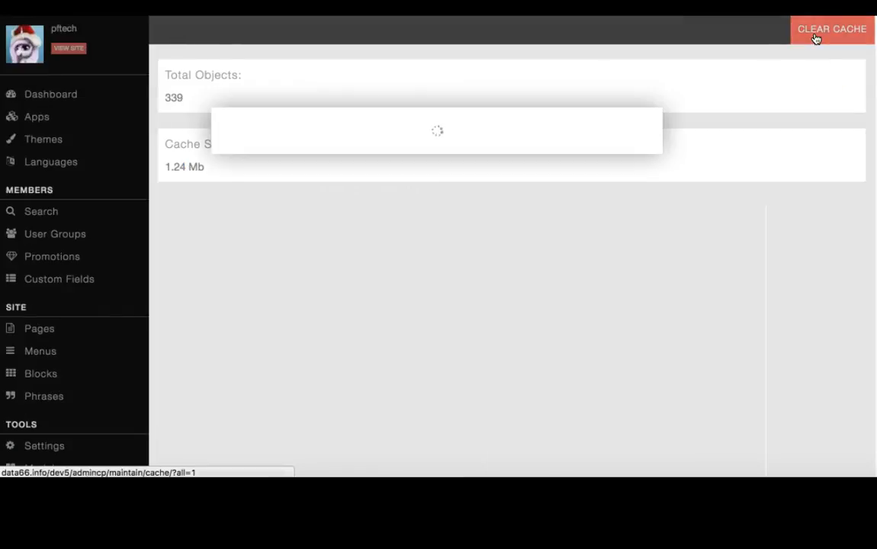
Close the cache message and open the Site Wide block listing in the Block Manager
{"action": "left_click", "coordinate": [650, 126]}
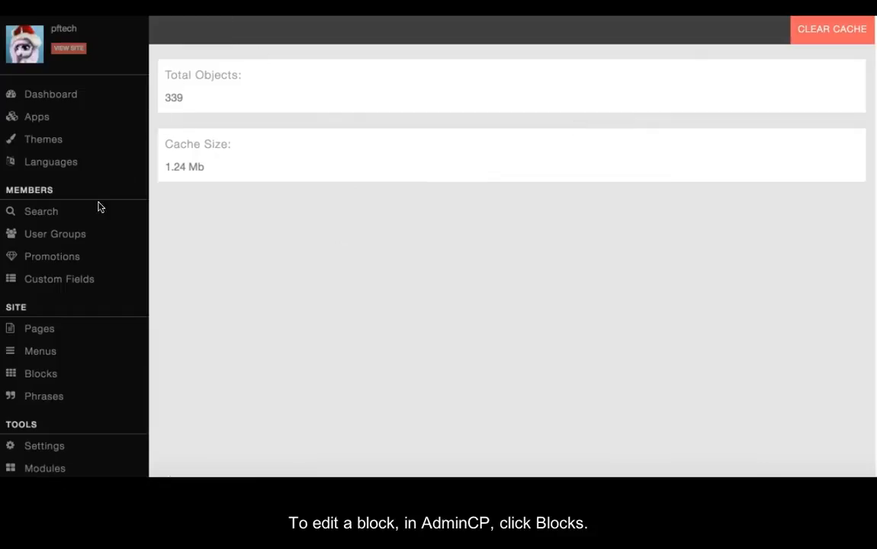
{"action": "left_click", "coordinate": [48, 375]}
{"action": "left_click", "coordinate": [49, 376]}
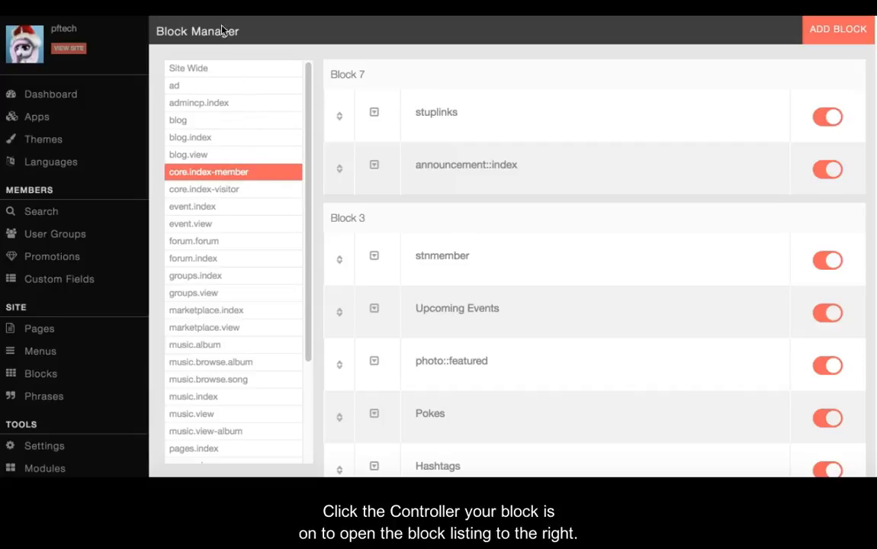
{"action": "left_click", "coordinate": [183, 70]}
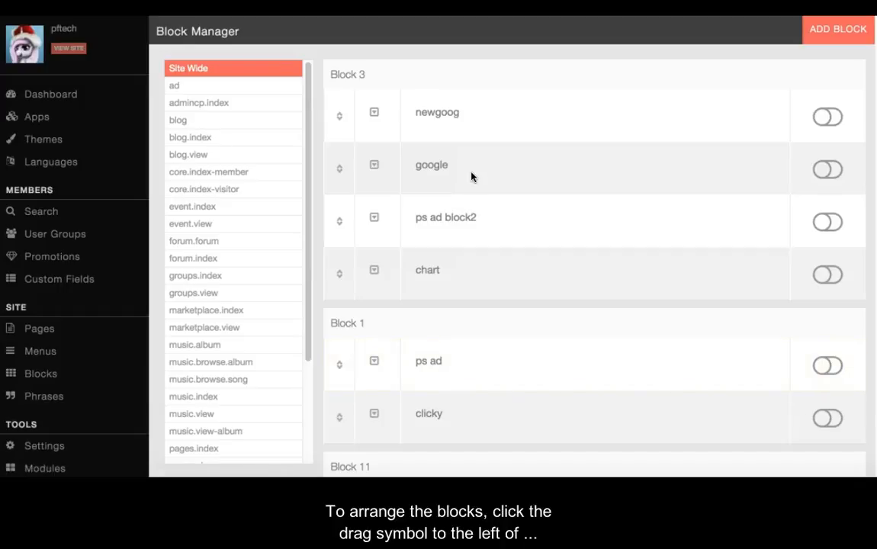
Move the clicky block above ps ad in Block 1, and move it back below ps ad
{"action": "scroll", "coordinate": [470, 177], "scroll_direction": "down", "scroll_amount": 1}
{"action": "left_click_drag", "start_coordinate": [336, 413], "coordinate": [344, 339]}
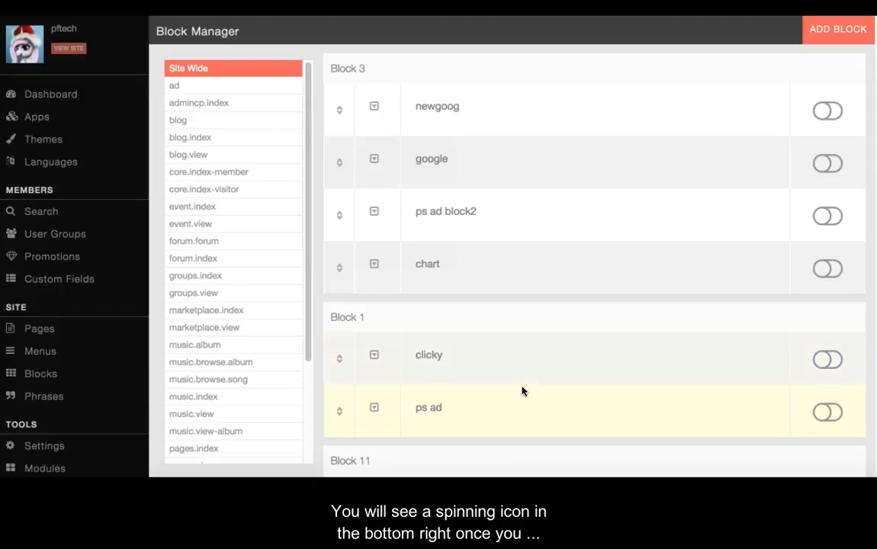
{"action": "left_click_drag", "start_coordinate": [343, 356], "coordinate": [345, 412]}
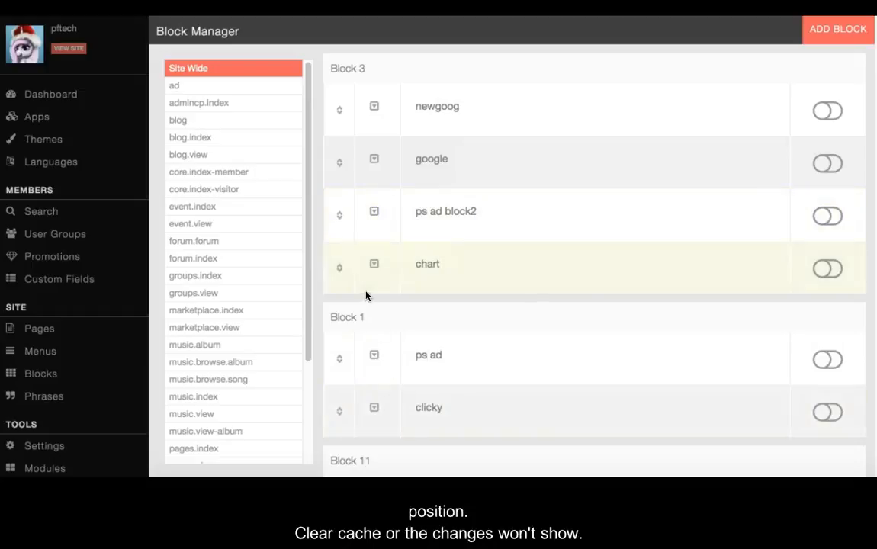
Clear the site's cache in the Cache Manager and dismiss the message
{"action": "scroll", "coordinate": [67, 377], "scroll_direction": "down", "scroll_amount": 4}
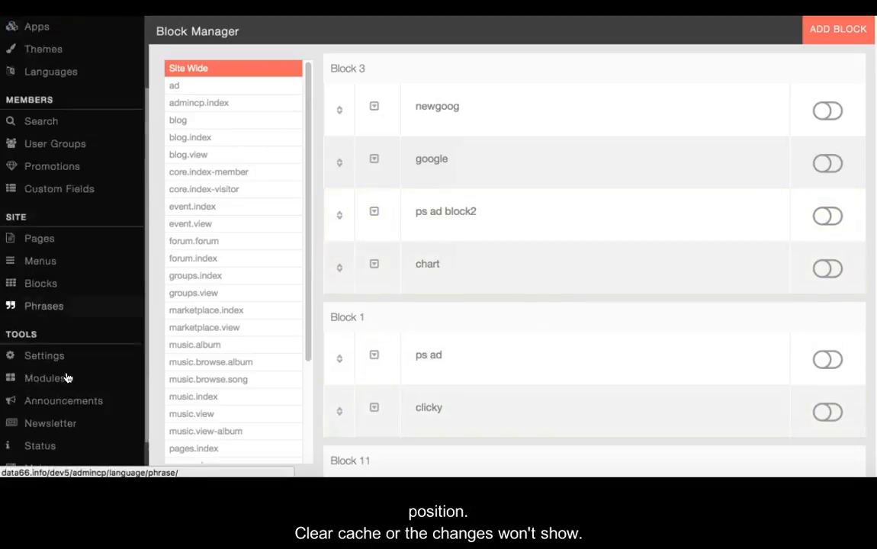
{"action": "left_click", "coordinate": [54, 422]}
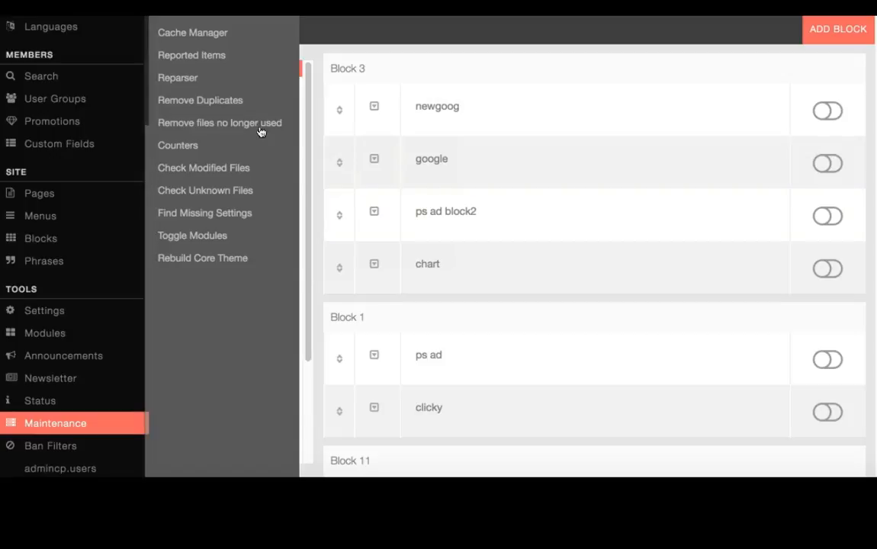
{"action": "left_click", "coordinate": [270, 39]}
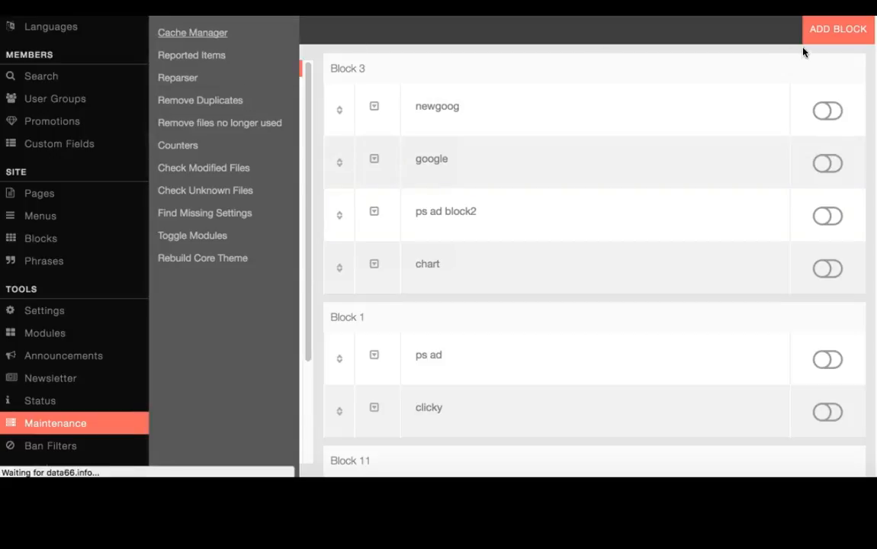
{"action": "left_click", "coordinate": [824, 35]}
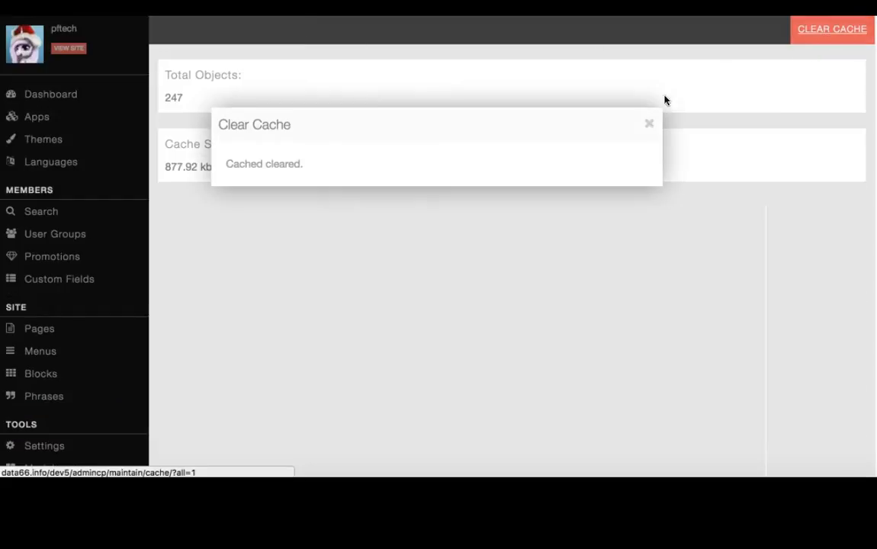
{"action": "left_click", "coordinate": [649, 123]}
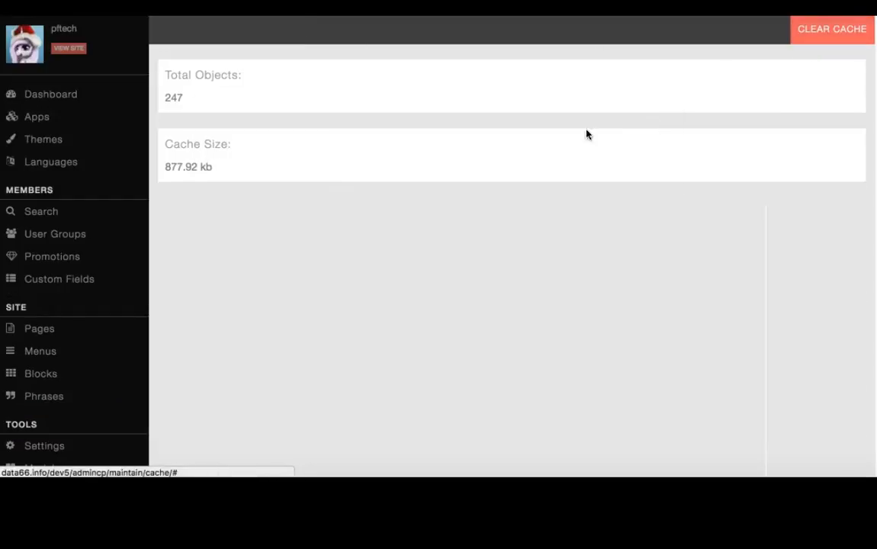
Open the Site Wide block ps ad under Block 1 for editing and review its form down to the user group access options
{"action": "left_click", "coordinate": [40, 379]}
{"action": "left_click", "coordinate": [182, 173]}
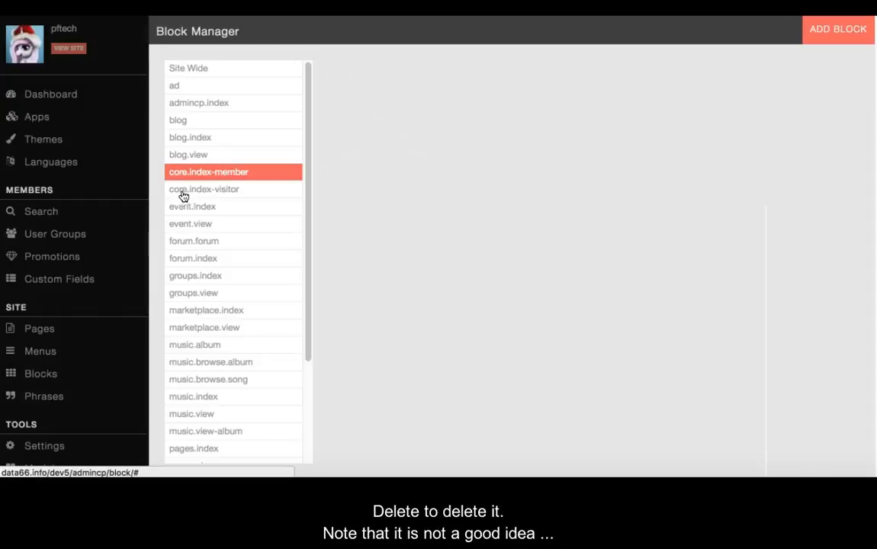
{"action": "left_click", "coordinate": [193, 71]}
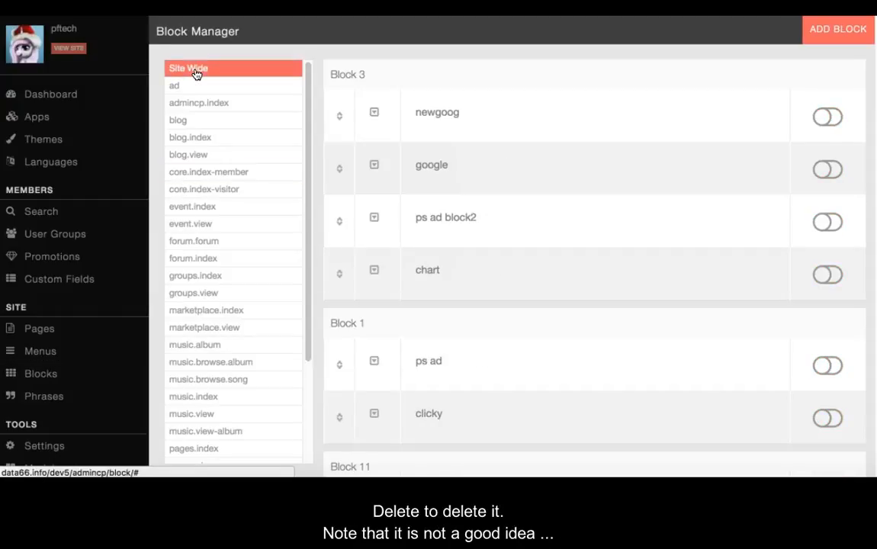
{"action": "left_click", "coordinate": [374, 361]}
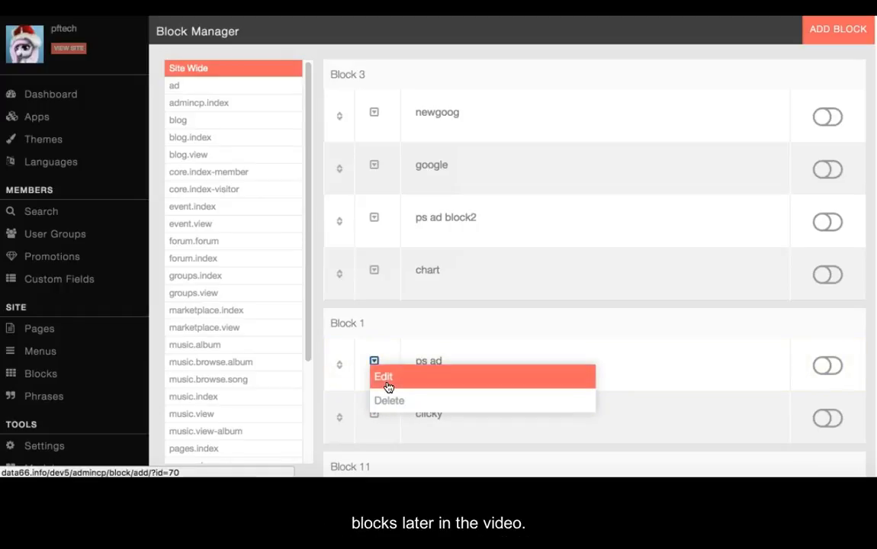
{"action": "left_click", "coordinate": [374, 362]}
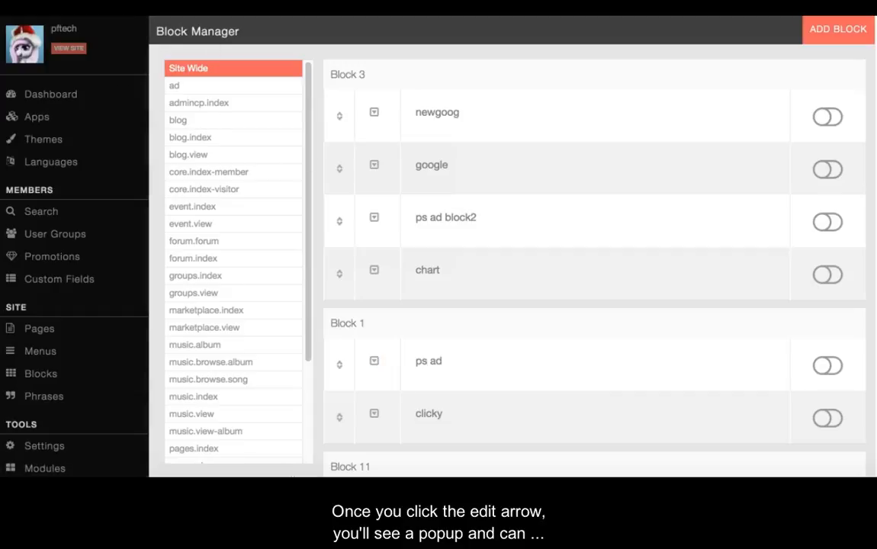
{"action": "left_click", "coordinate": [375, 362]}
{"action": "left_click", "coordinate": [387, 377]}
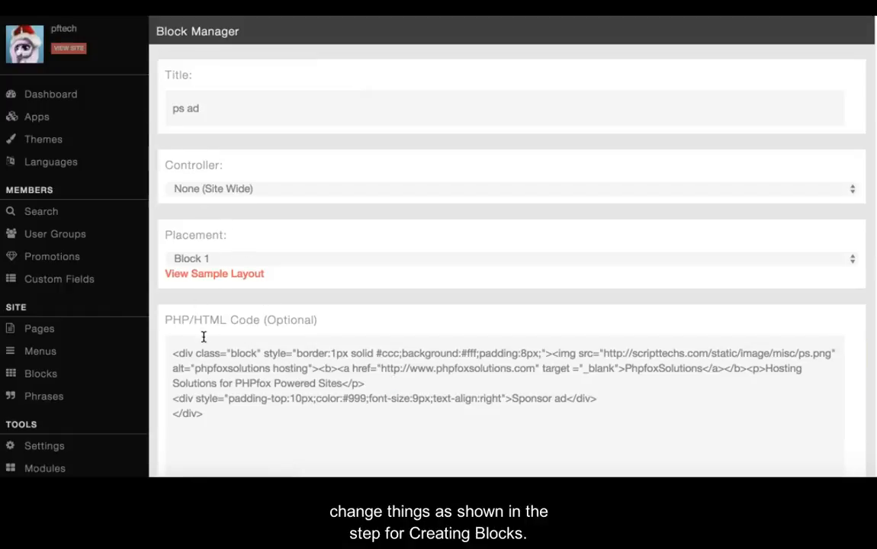
{"action": "scroll", "coordinate": [204, 336], "scroll_direction": "down", "scroll_amount": 2}
{"action": "scroll", "coordinate": [215, 326], "scroll_direction": "down", "scroll_amount": 7}
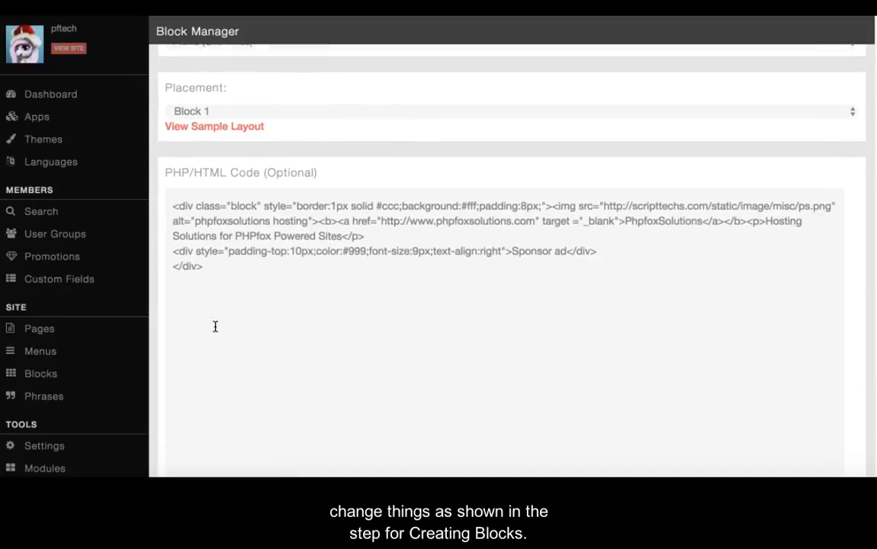
{"action": "scroll", "coordinate": [215, 327], "scroll_direction": "down", "scroll_amount": 2}
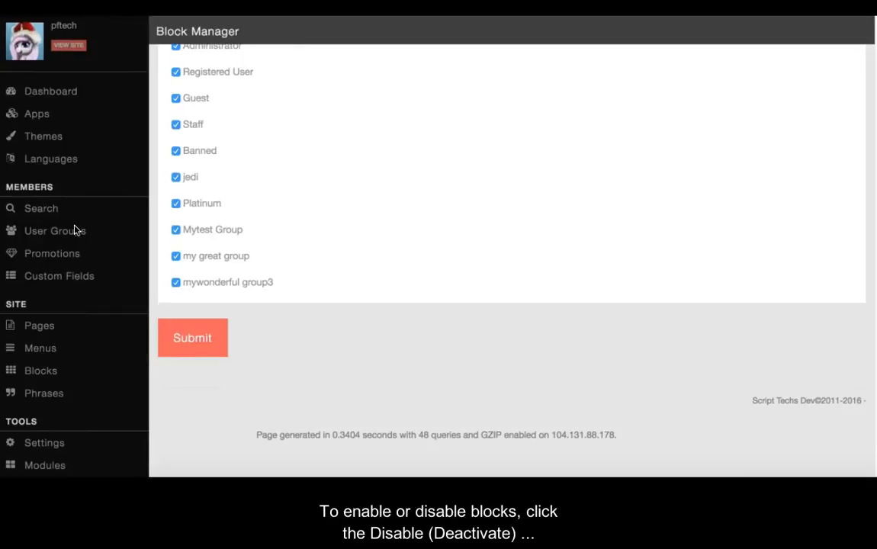
Return to the Site Wide block listing, activate the newgoog block in Block 3 and deactivate it again
{"action": "left_click", "coordinate": [41, 374]}
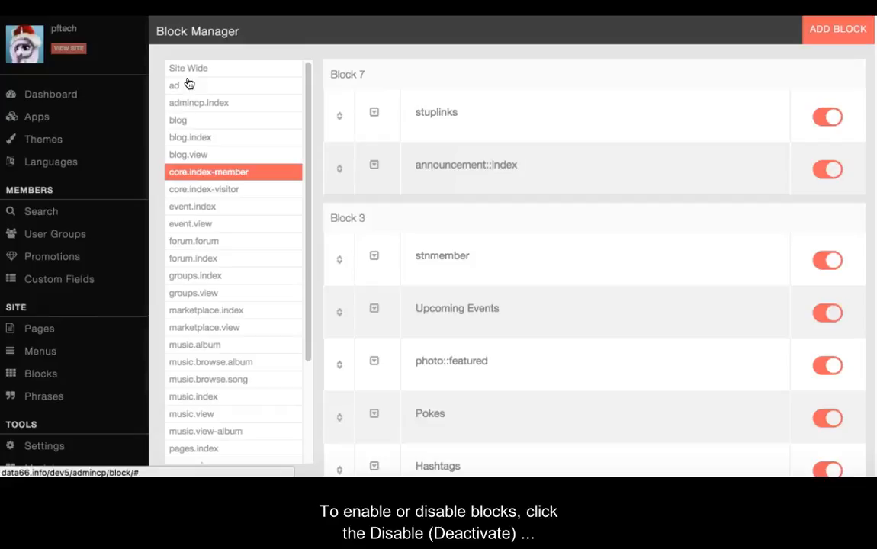
{"action": "left_click", "coordinate": [192, 70]}
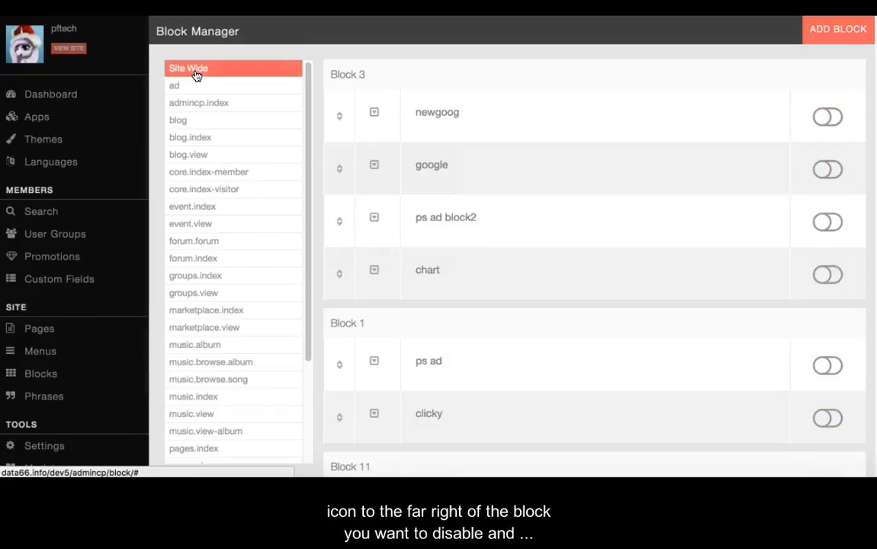
{"action": "left_click", "coordinate": [829, 120]}
{"action": "left_click", "coordinate": [830, 120]}
{"action": "left_click", "coordinate": [829, 121]}
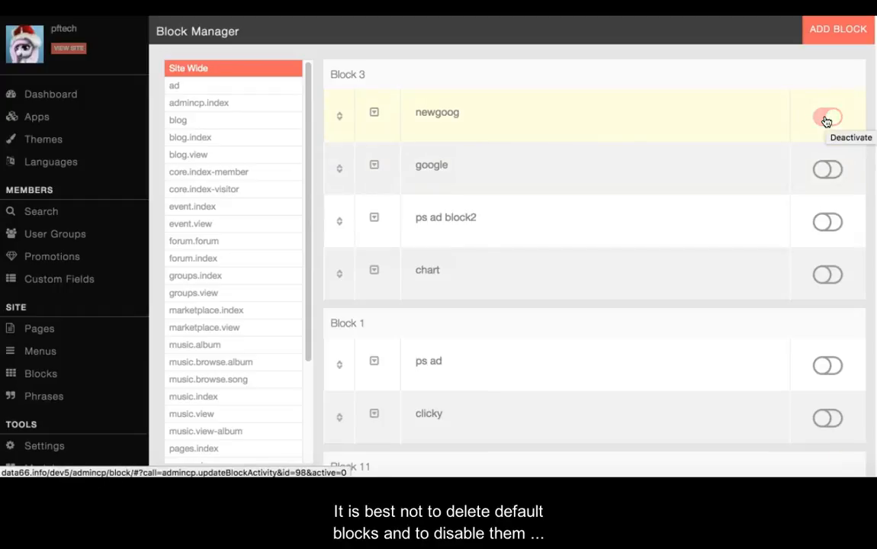
{"action": "left_click", "coordinate": [829, 117]}
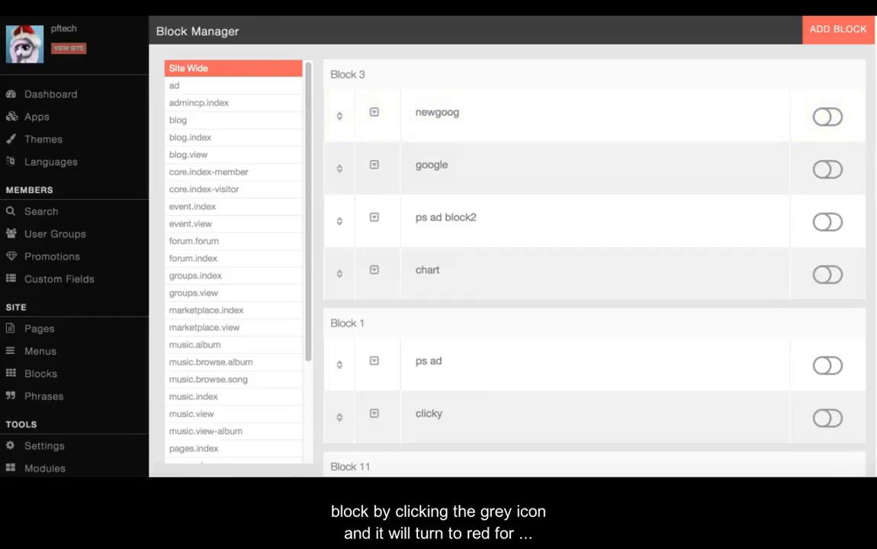
{"action": "left_click", "coordinate": [826, 117]}
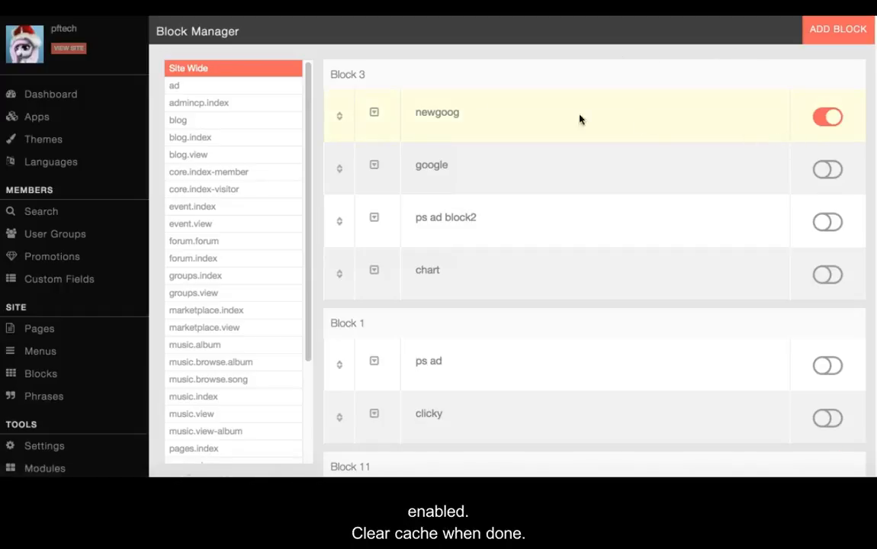
{"action": "left_click", "coordinate": [821, 119]}
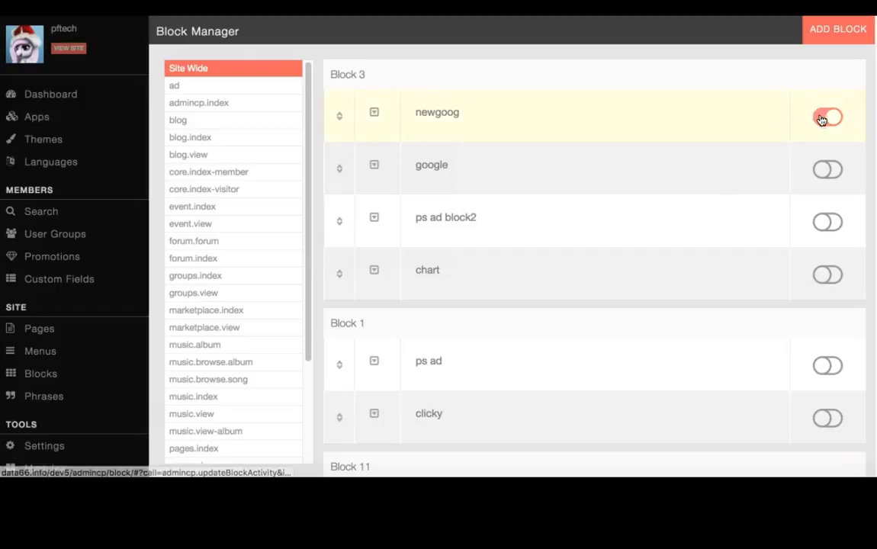